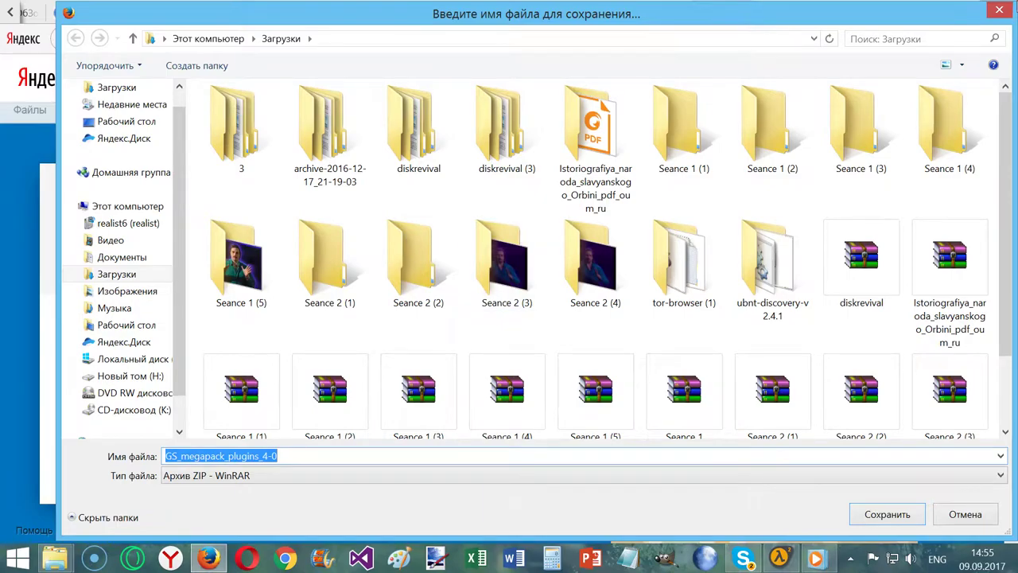
Step: Cancel saving the plugin download, switch to File Explorer, and bring up the extraction options for the GS_megapack_plugins_4-0 archive in the Paint NET folder
left_click(998, 10)
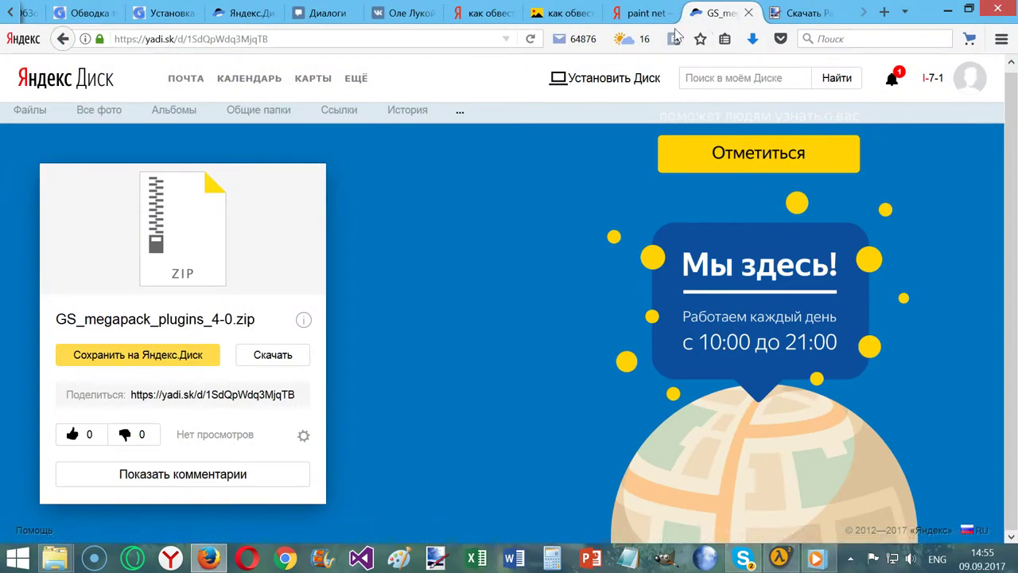
mouse_move(56, 563)
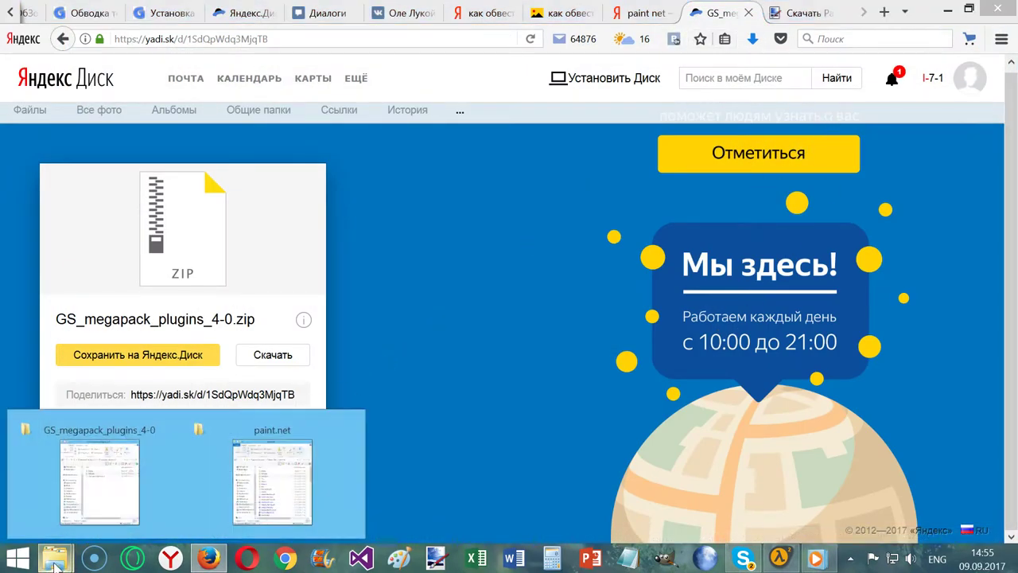
left_click(107, 494)
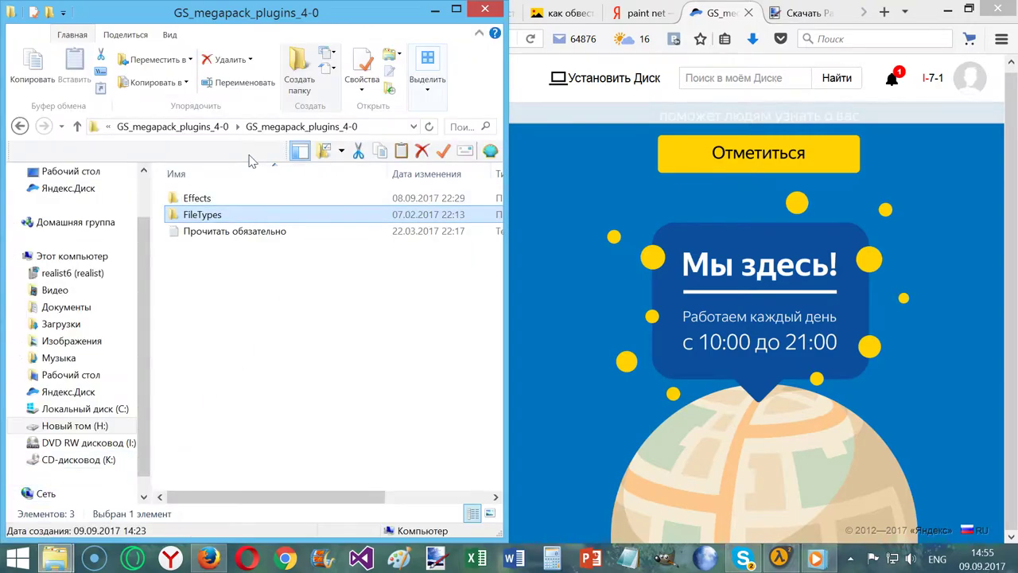
left_click(167, 127)
left_click(193, 127)
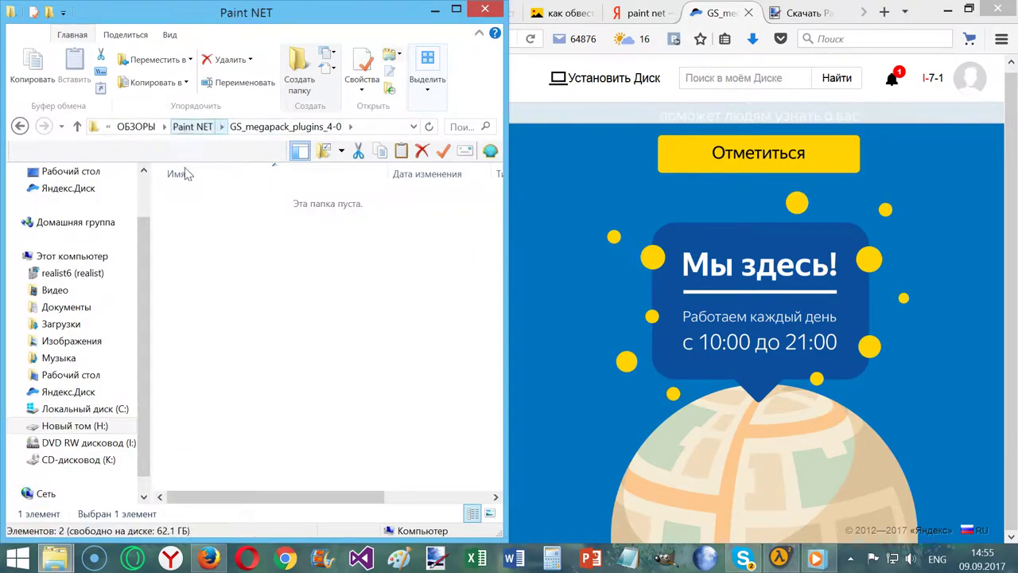
left_click(217, 219)
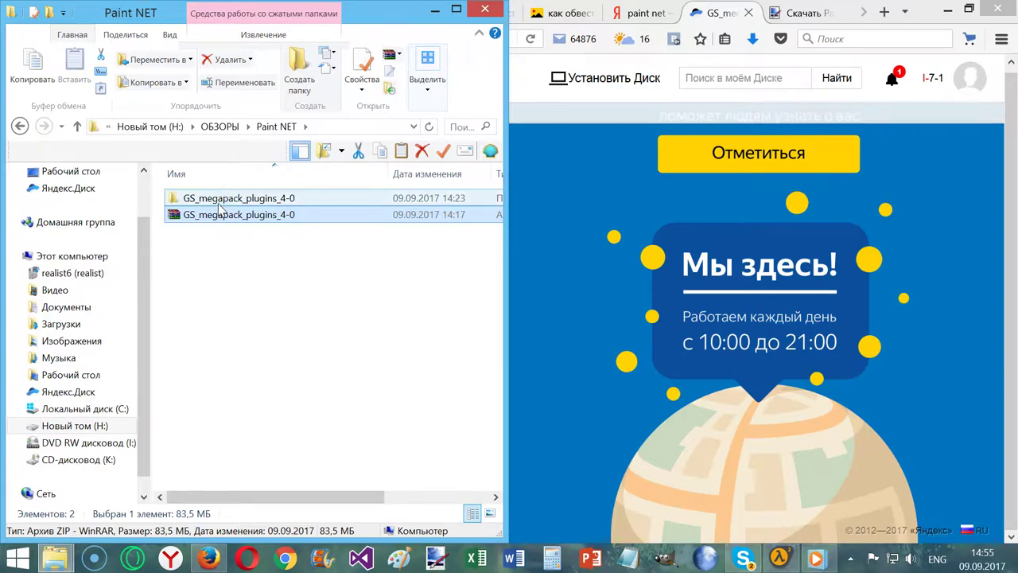
right_click(219, 216)
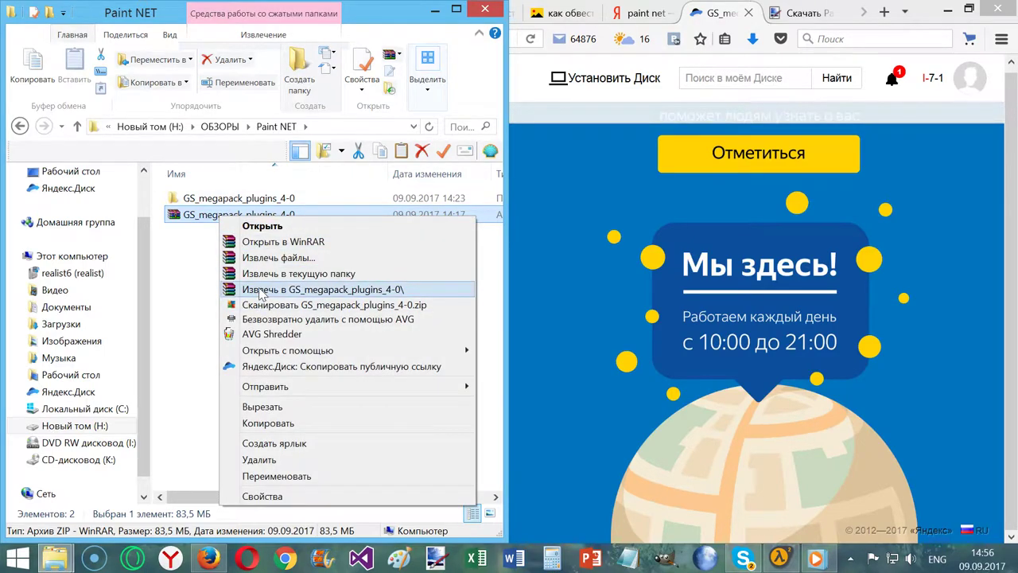
Step: Open the extracted GS_megapack_plugins_4-0 folder down to its inner folder and copy the Effects and FileTypes folders
double_click(214, 204)
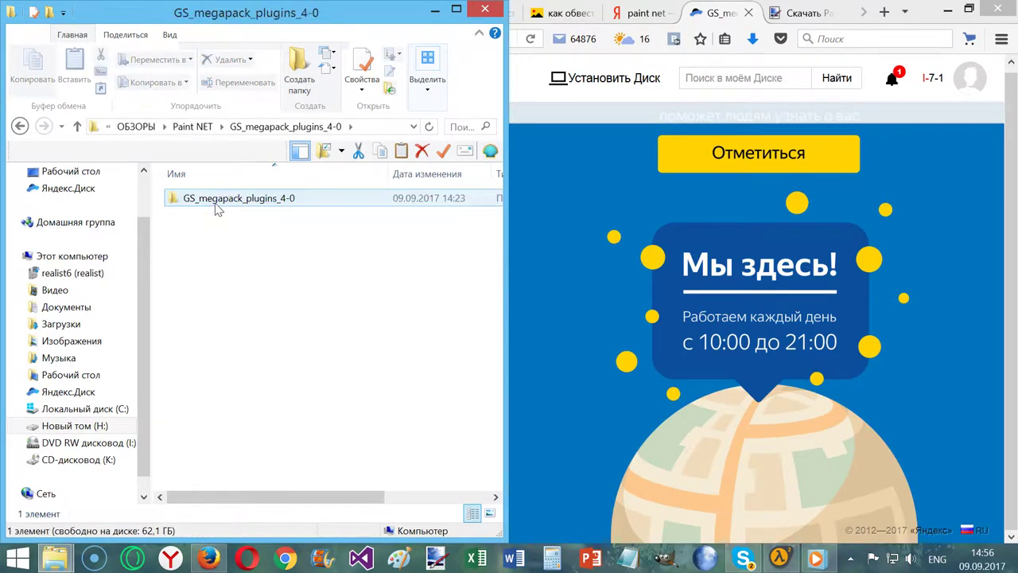
double_click(214, 202)
left_click_drag(245, 194, 209, 213)
right_click(205, 213)
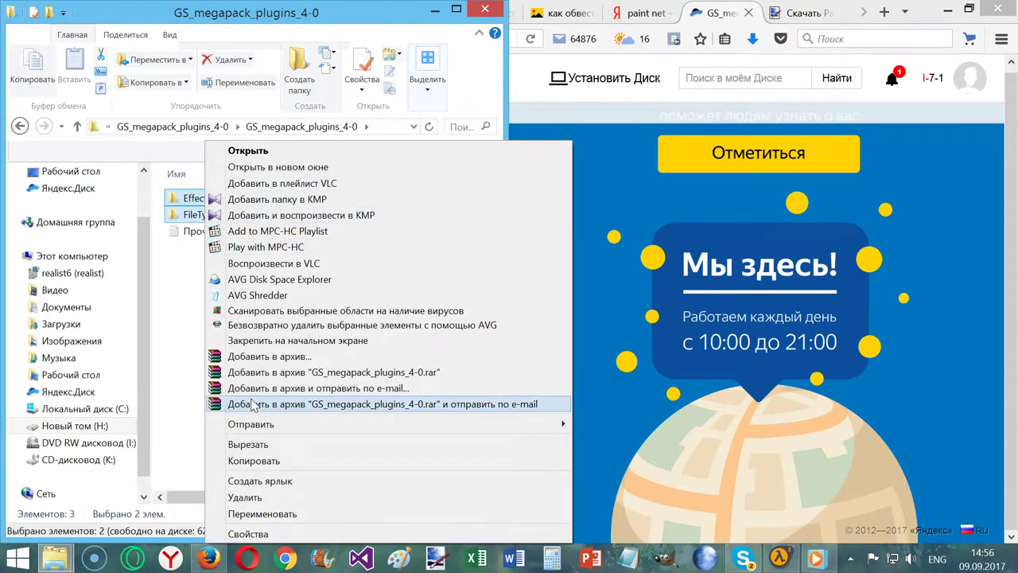
left_click(253, 461)
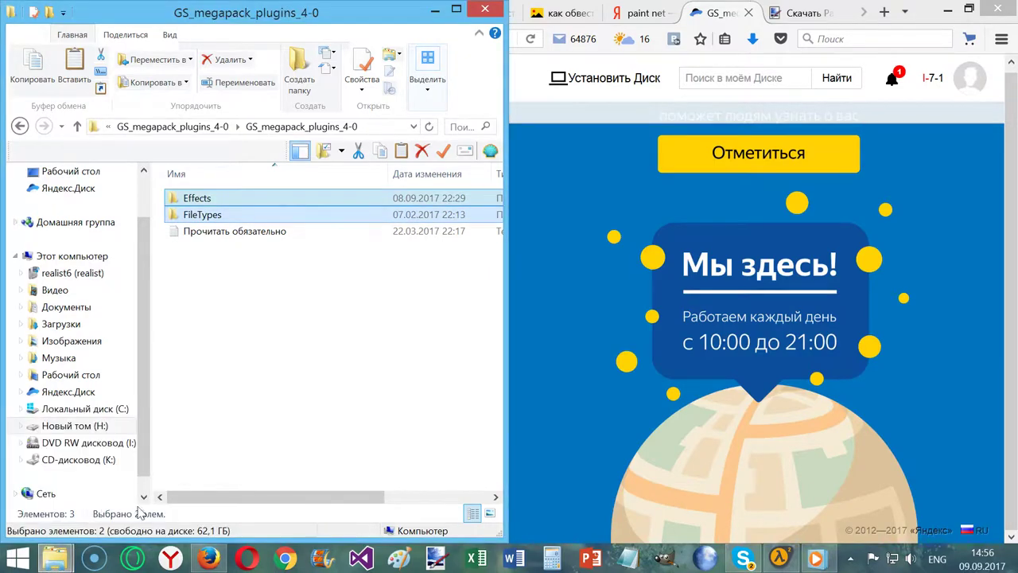
Step: In the other File Explorer window, go to the paint.net folder inside Program Files on drive C
mouse_move(56, 559)
left_click(274, 465)
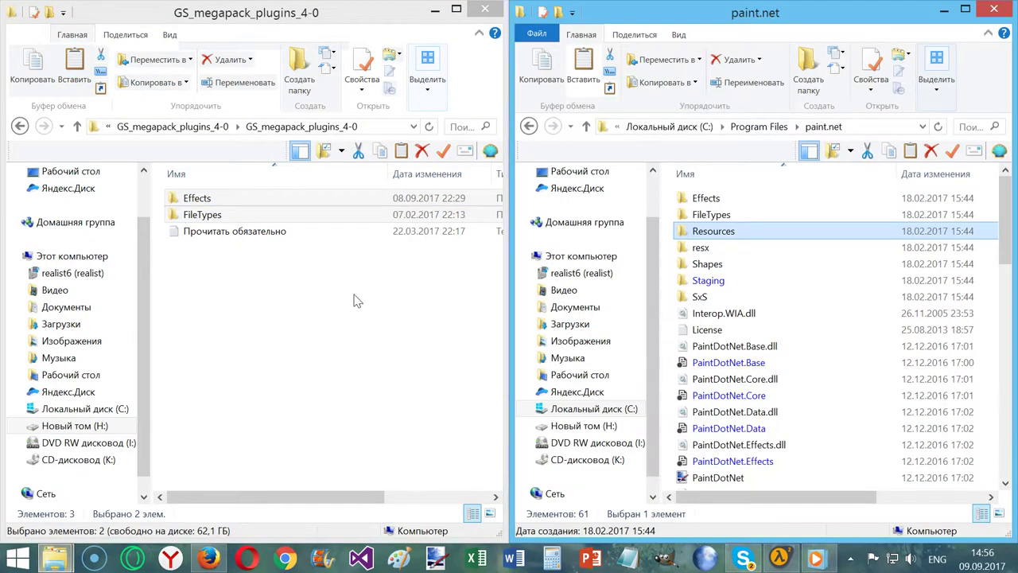
left_click(697, 130)
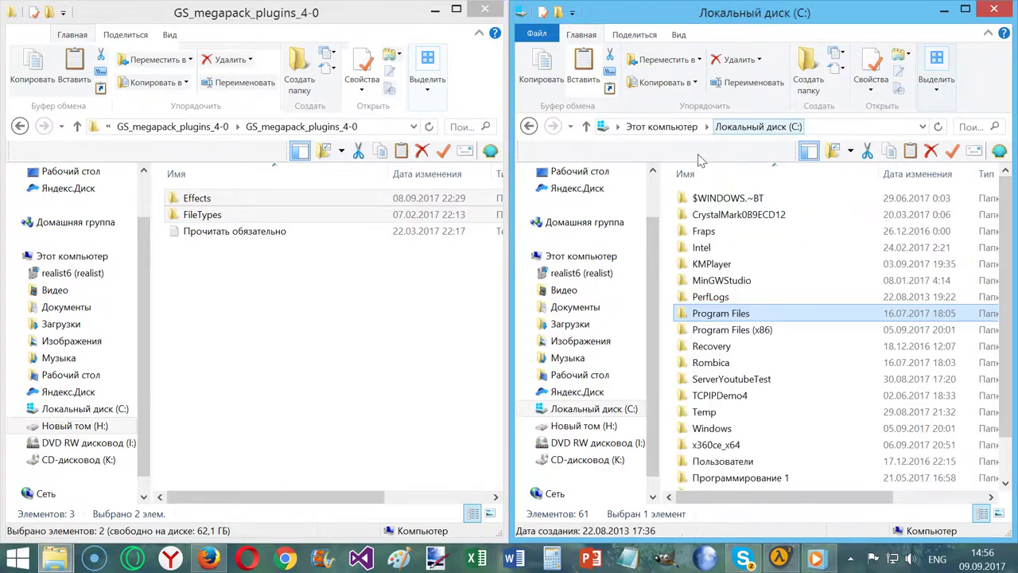
double_click(725, 315)
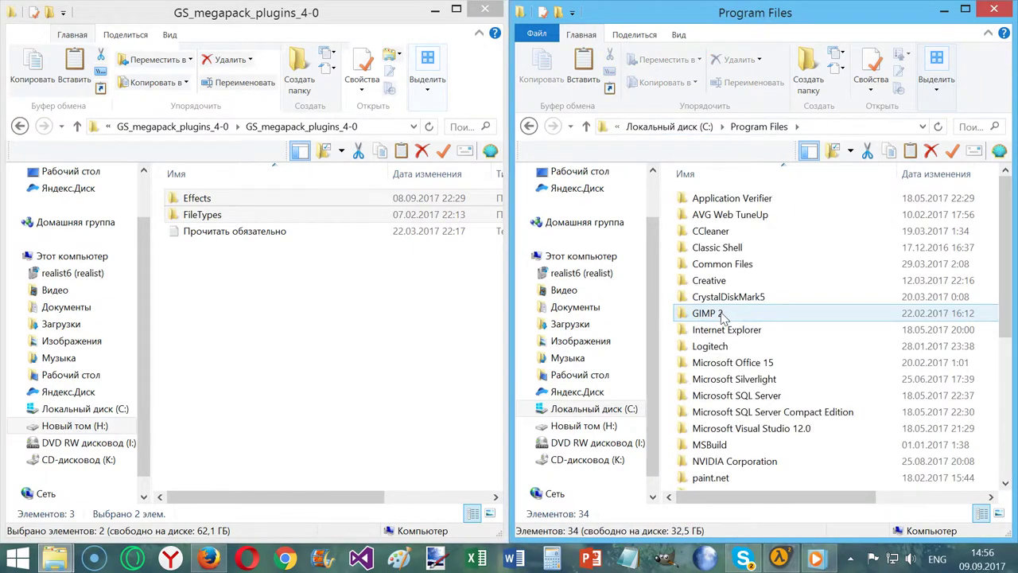
left_click(724, 329)
key("p")
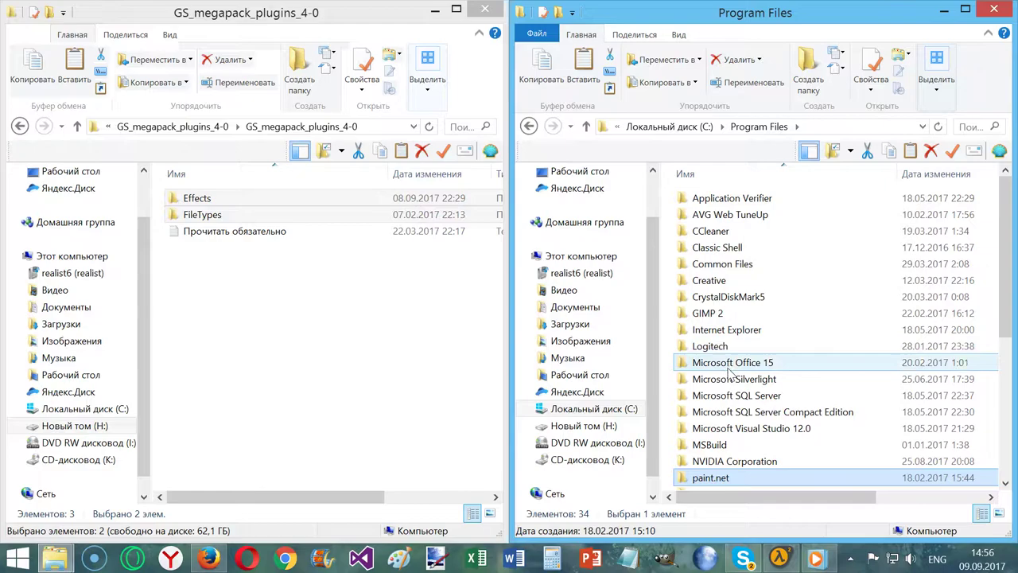
scroll(720, 445, "down", 1)
double_click(720, 435)
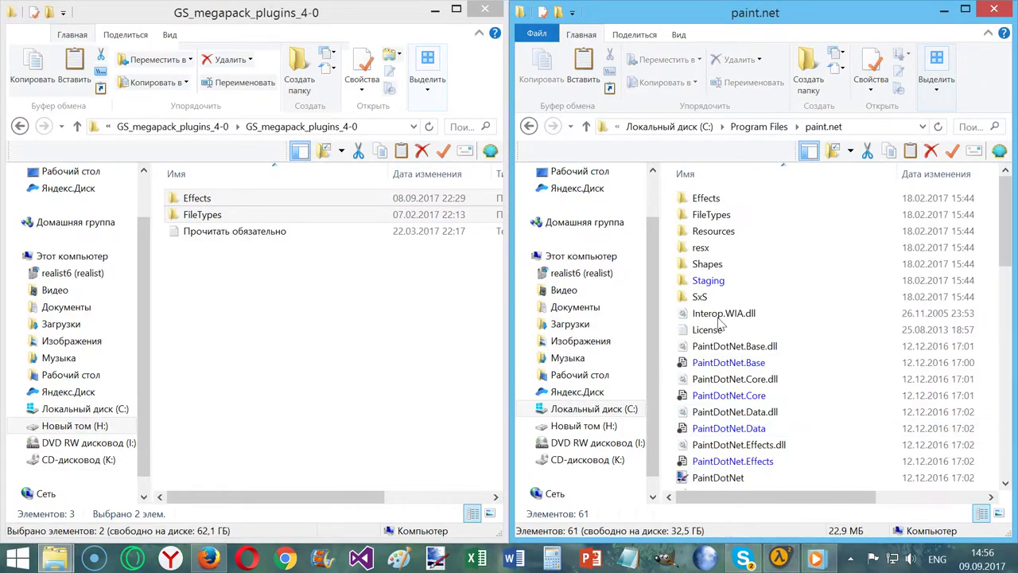
Step: Maximize the paint.net folder window and paste the copied Effects and FileTypes folders there, granting administrator permission
mouse_move(843, 17)
left_mouse_down()
mouse_move(691, 10)
mouse_move(685, 23)
mouse_move(1017, 24)
left_mouse_up()
left_click(259, 199)
left_click(302, 221, "shift")
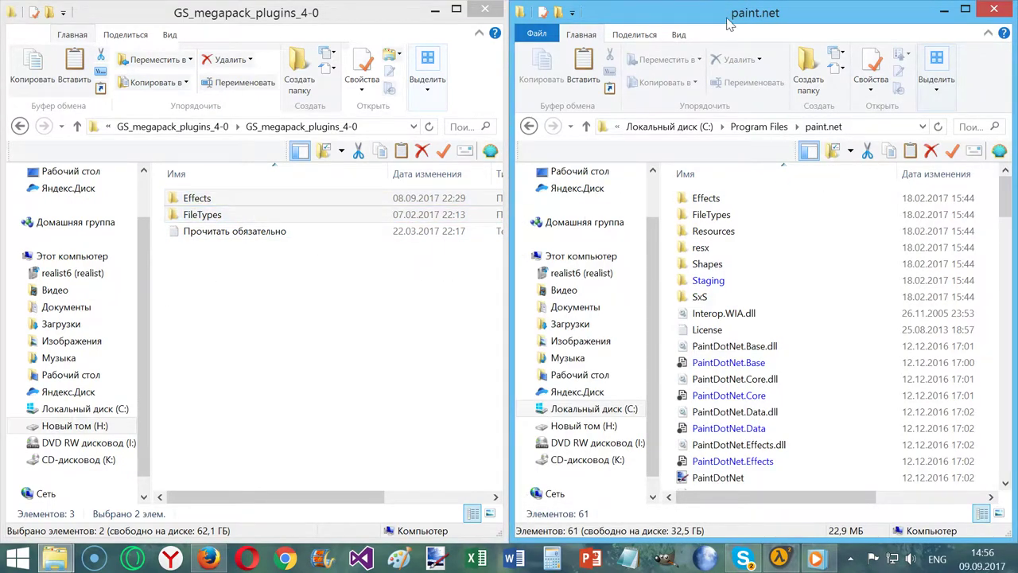
left_click_drag(726, 25, 671, 7)
right_click(879, 316)
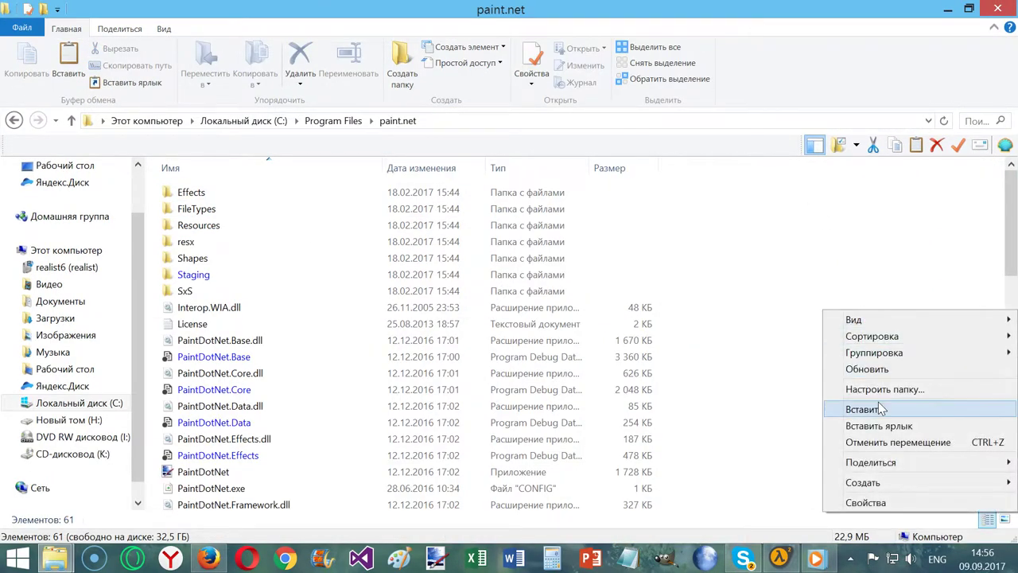
left_click(839, 410)
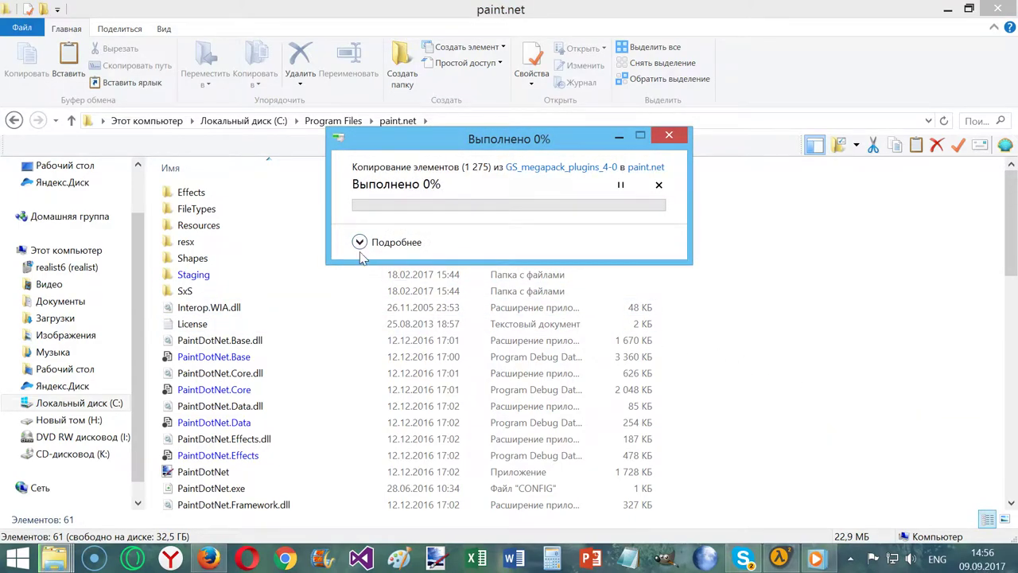
left_click(481, 279)
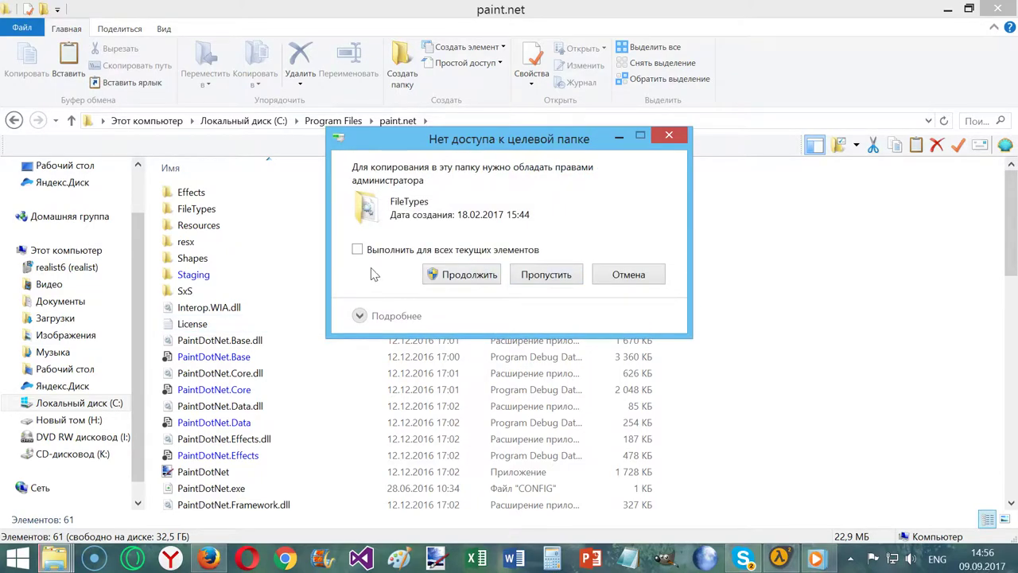
left_click(452, 279)
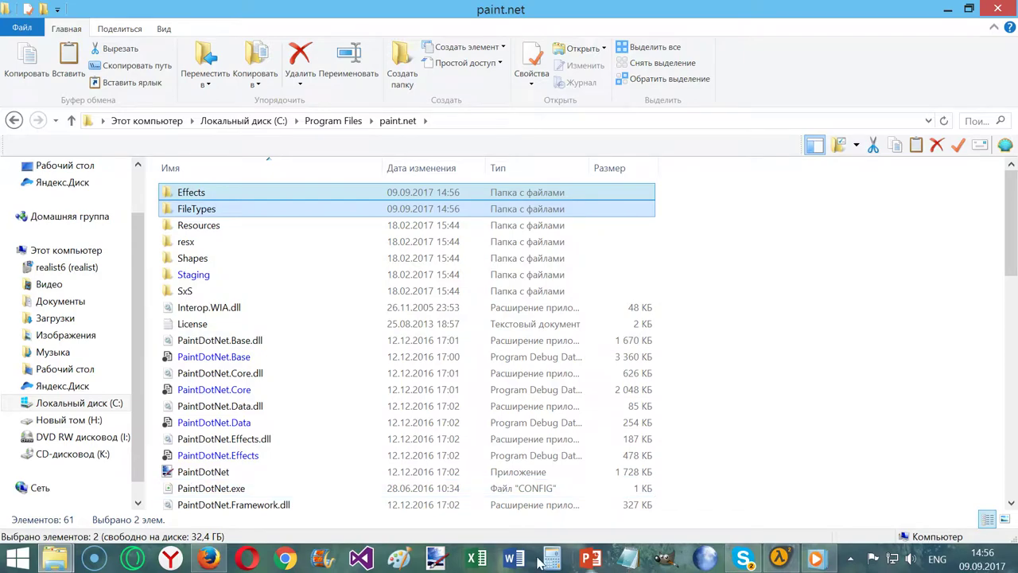
Step: Switch to paint.net, open the picture 12233, and add a new layer above the background
left_click(444, 560)
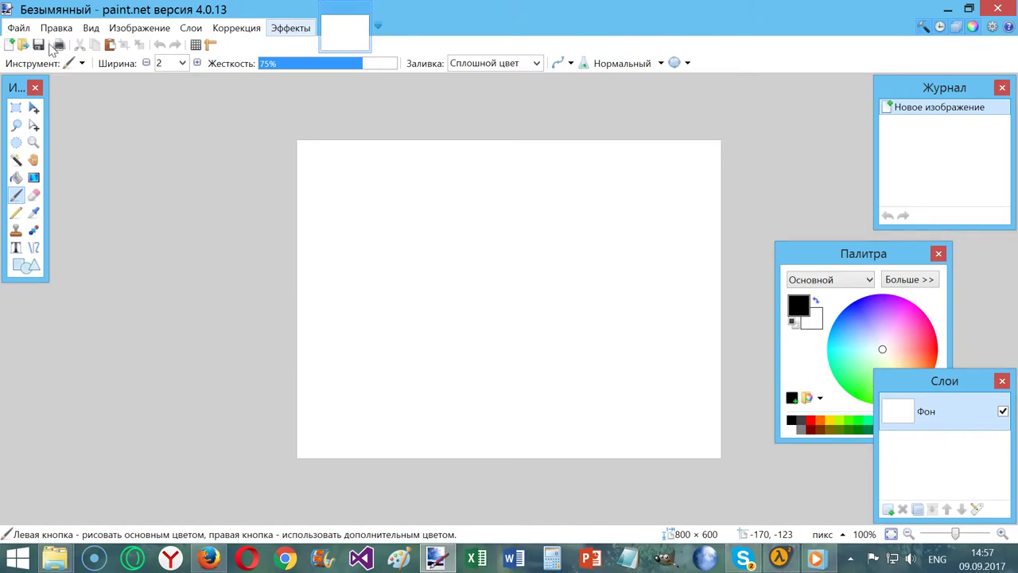
left_click(18, 28)
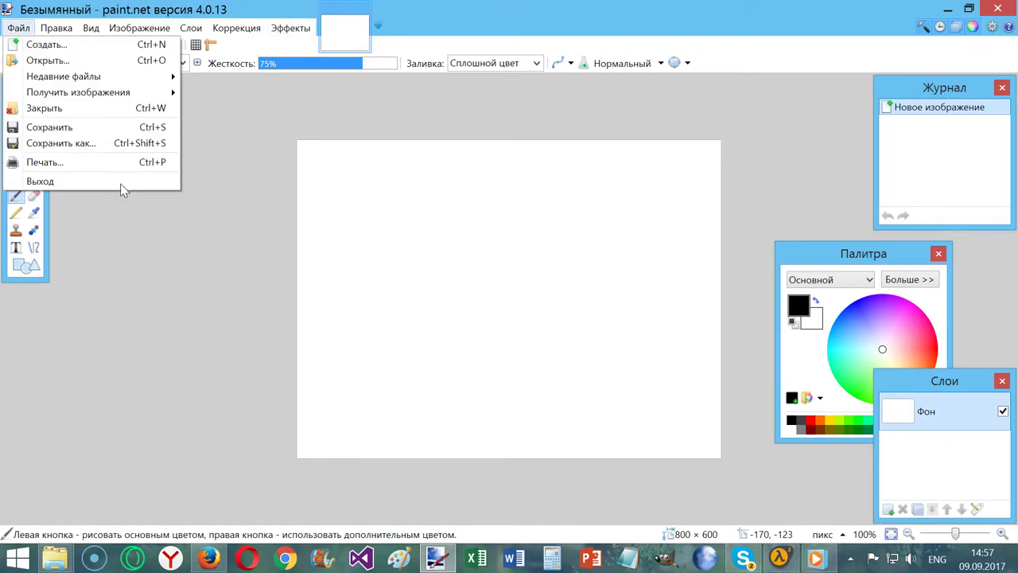
left_click(80, 62)
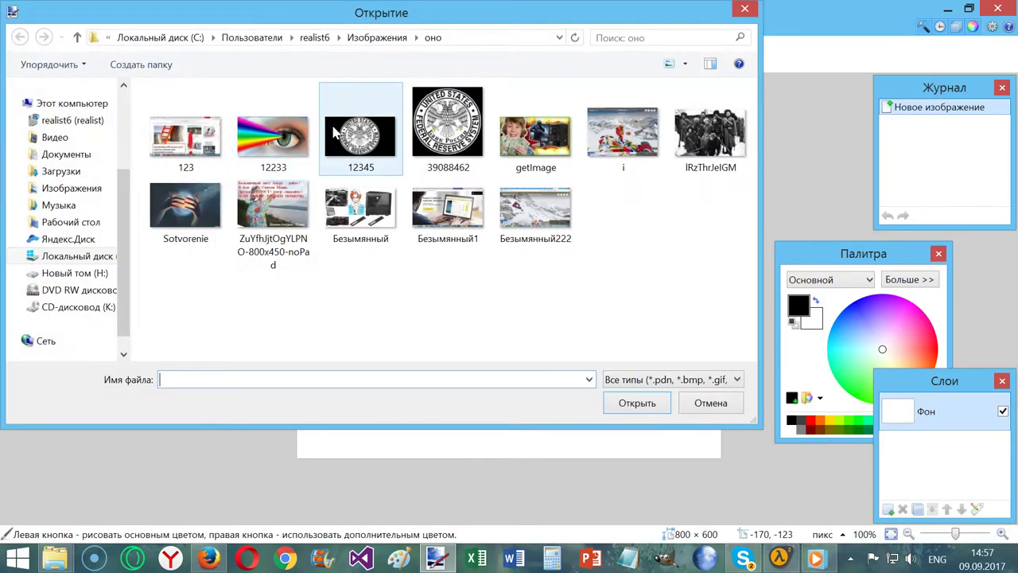
left_click(270, 139)
left_click(637, 403)
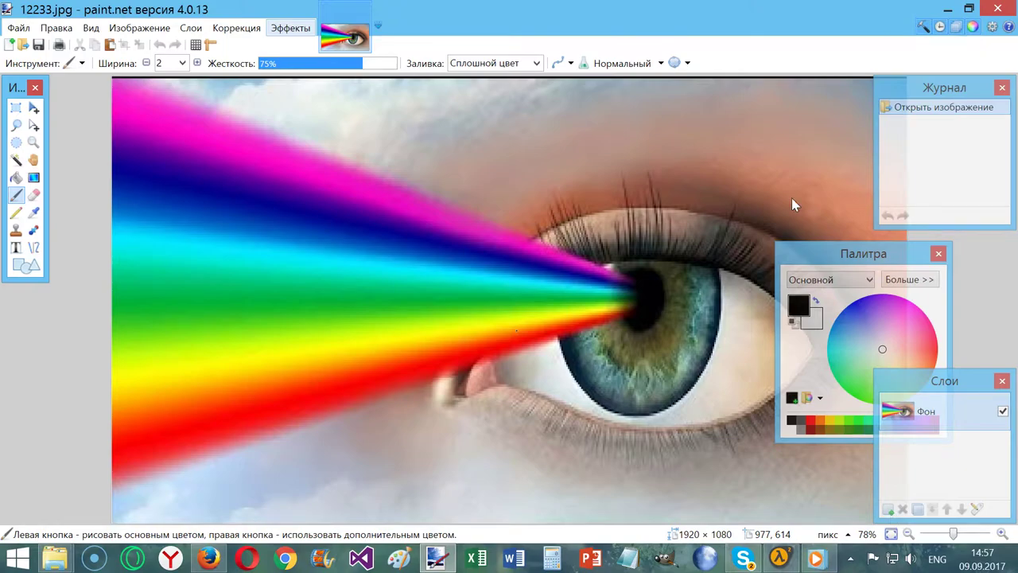
key("ctrl+shift+n")
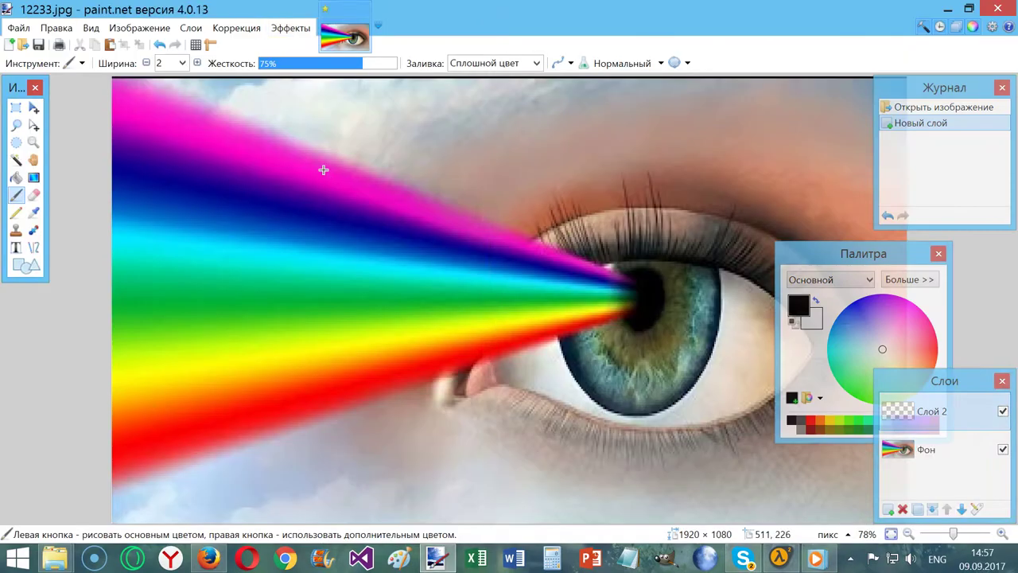
Step: View the settings of the Outline Object effect in the Object effects group, and close them without applying
left_click(291, 29)
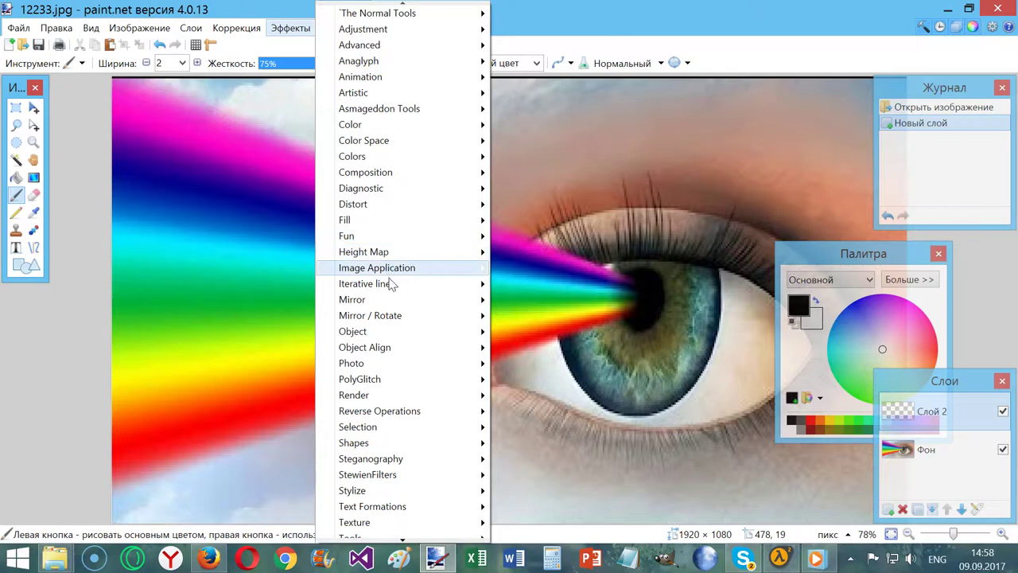
mouse_move(398, 334)
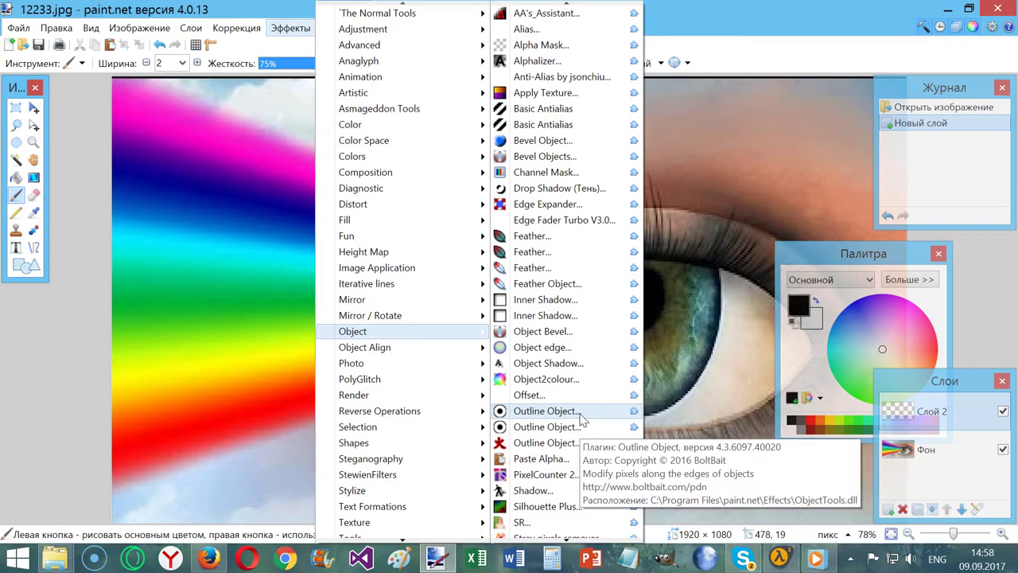
left_click(582, 414)
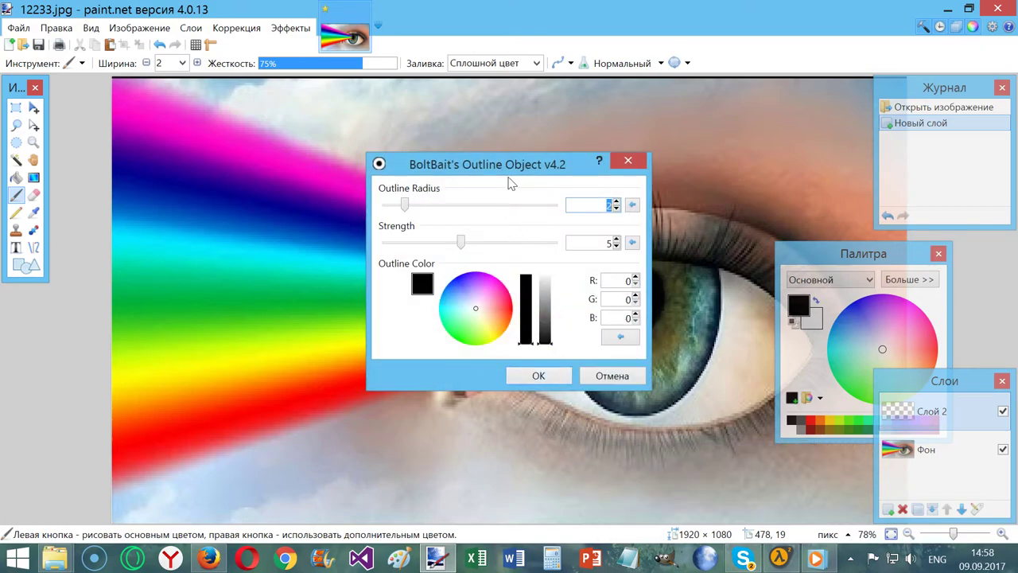
left_click(629, 163)
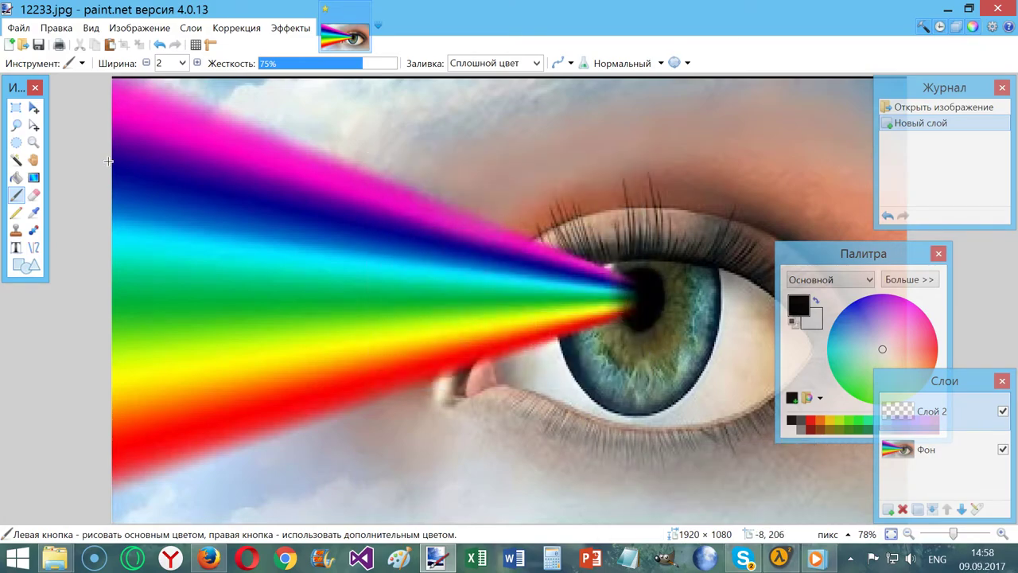
Step: Place a text insertion point over the rainbow's upper part, with the font Calibri Light and size 72
left_click(18, 247)
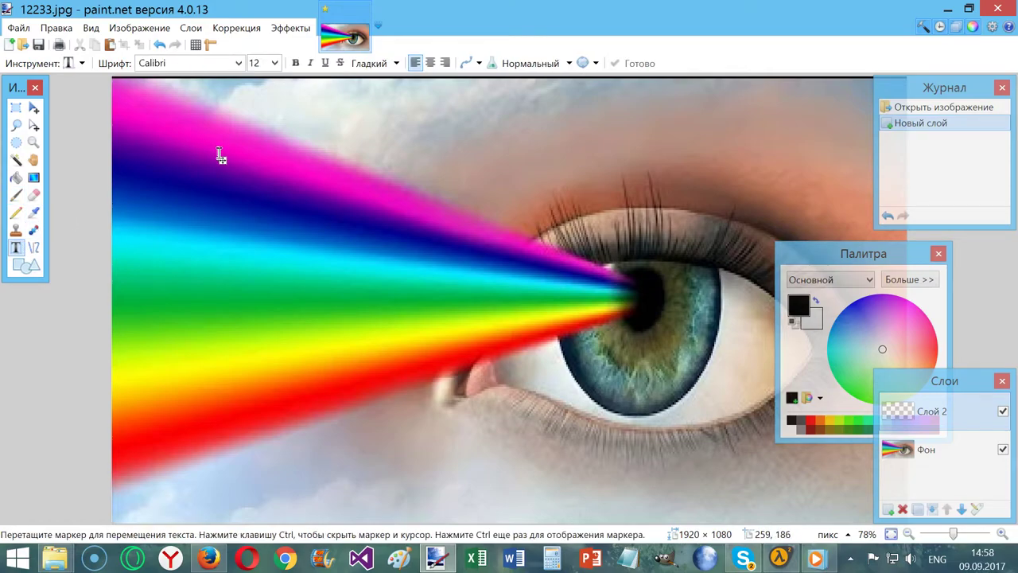
left_click(219, 152)
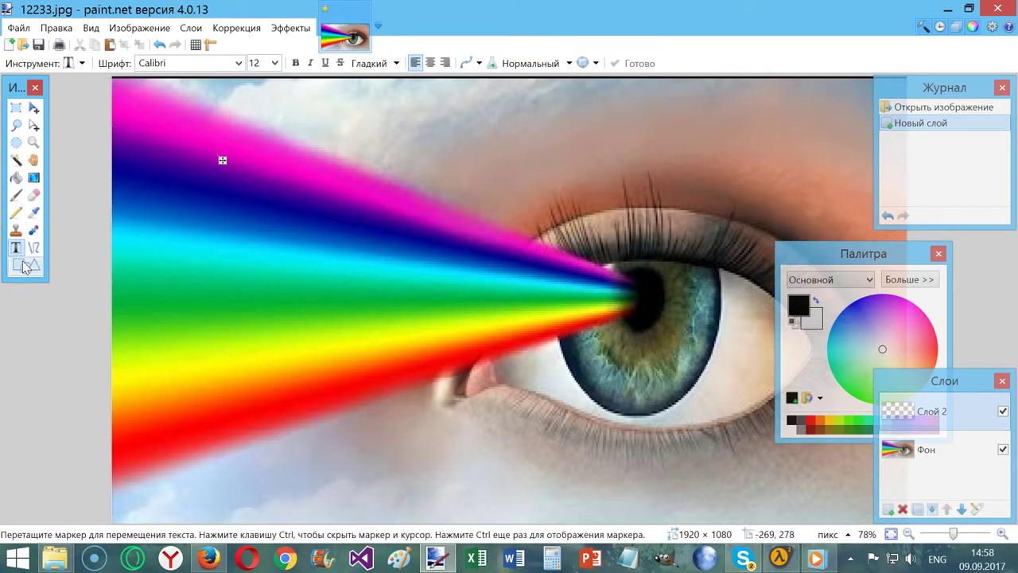
left_click(238, 62)
left_click(159, 98)
left_click(273, 62)
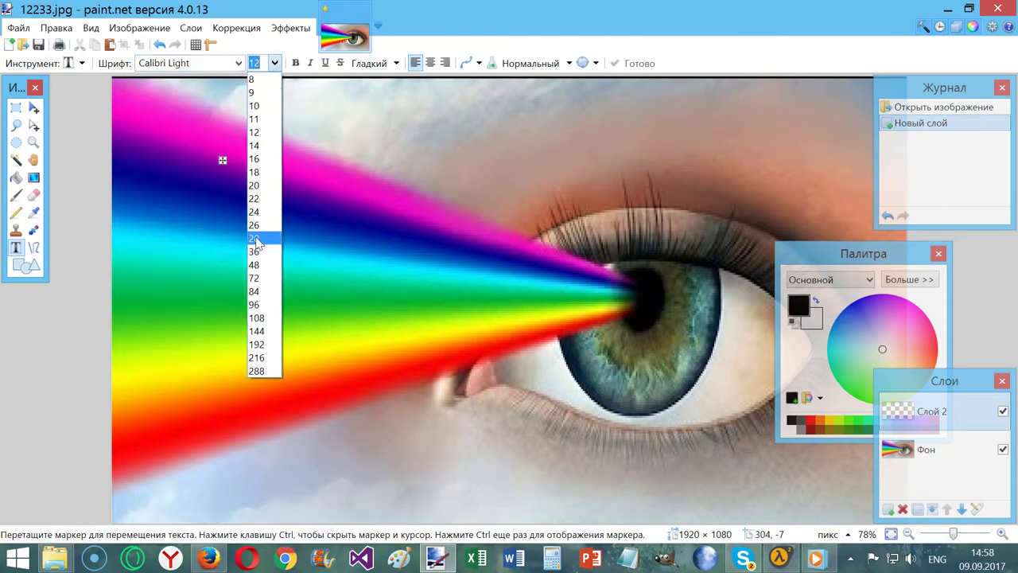
left_click(269, 279)
type("Rfr")
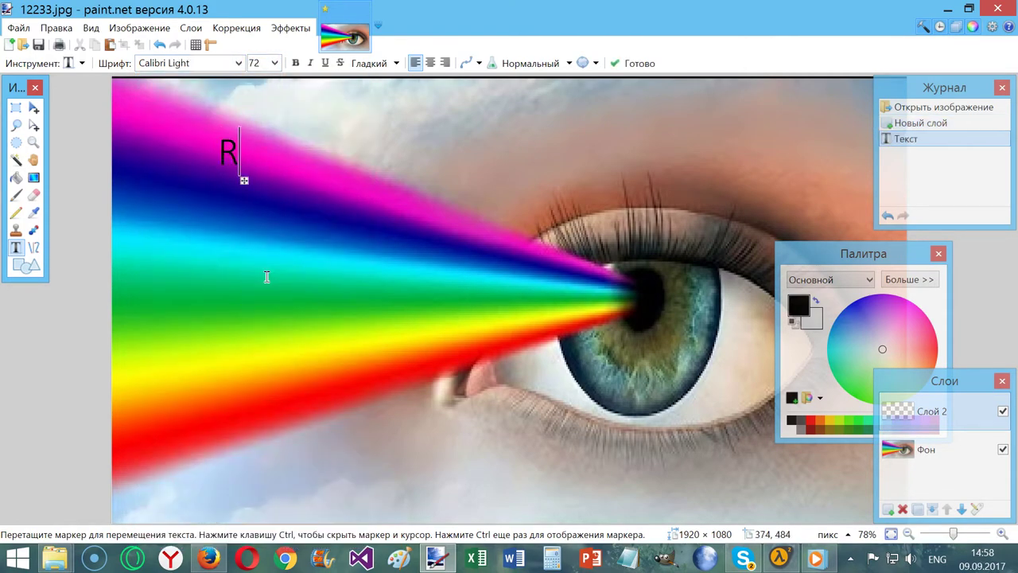
key("BackSpace")
key("BackSpace")
key("BackSpace")
Step: Set the font size to 192 and enter the text "Как обвести", "текст в" and "paint NET" on three lines
key("ctrl+shift")
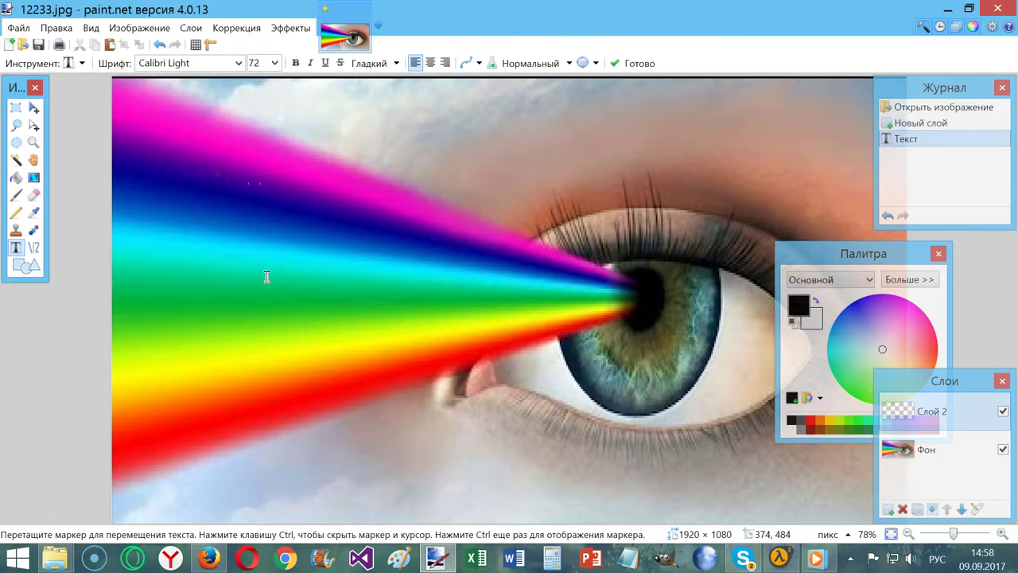
left_click(273, 62)
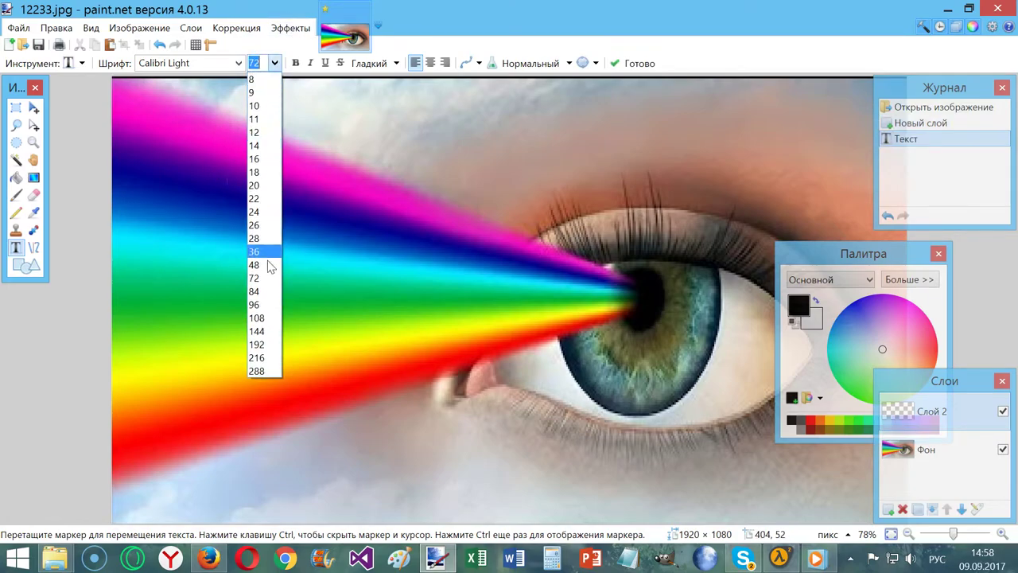
left_click(265, 345)
type("Как обвести")
key("Return")
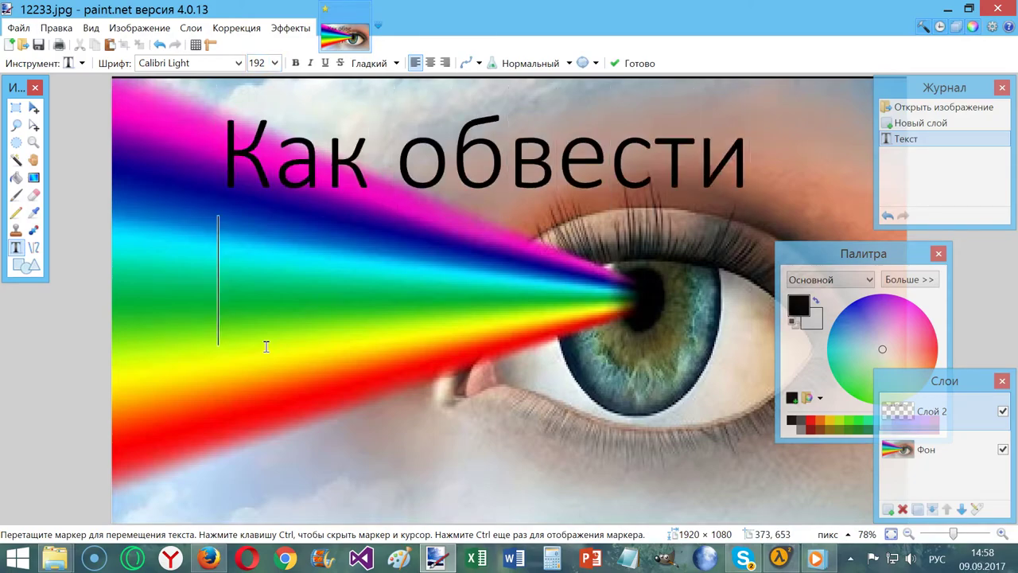
type("текст в")
key("Return")
key("alt+shift")
type("pai")
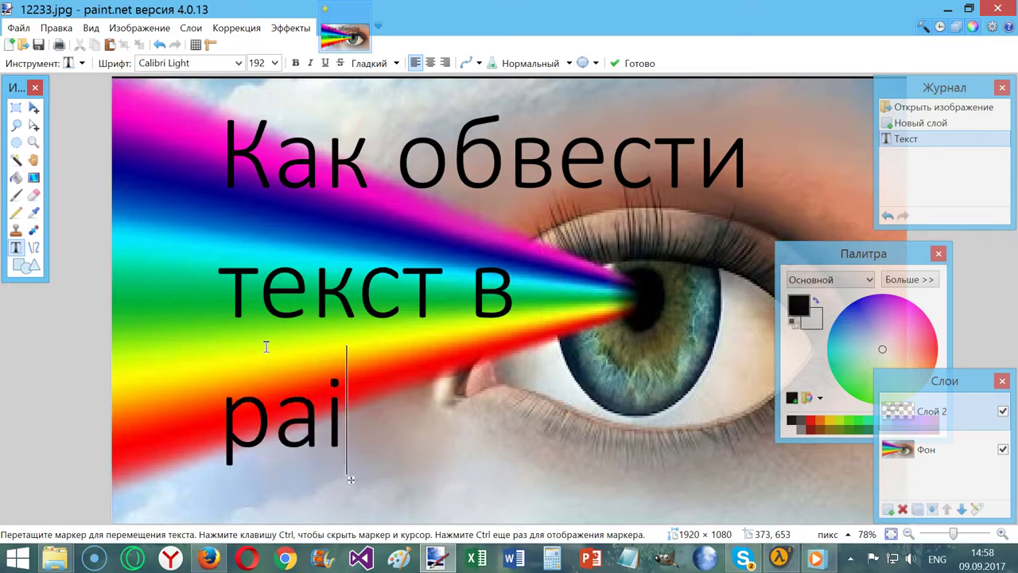
type("nt NET")
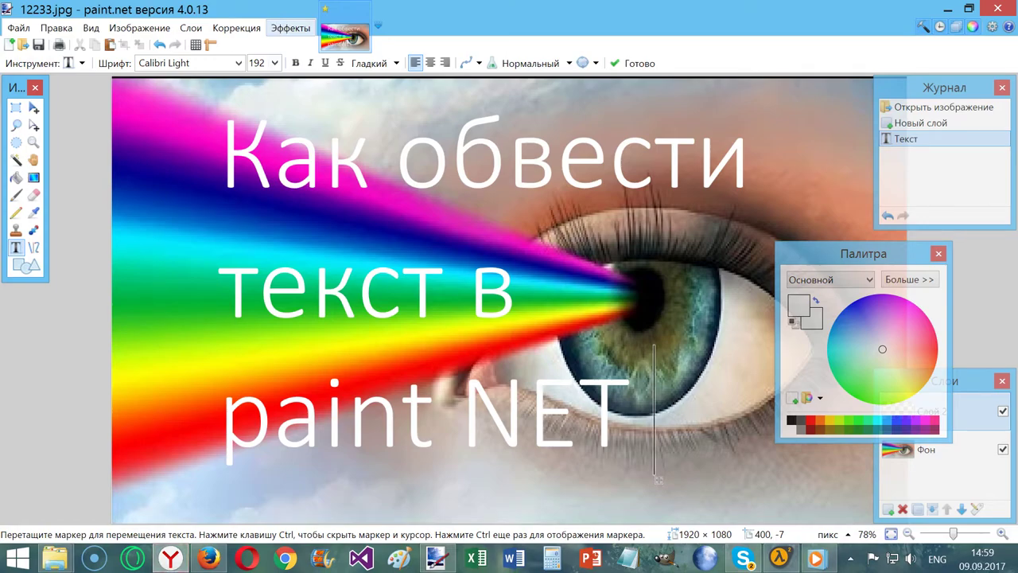
Step: Apply the Outline Object effect to the text with a black outline, Outline Radius 10 and Strength 4
left_click(293, 27)
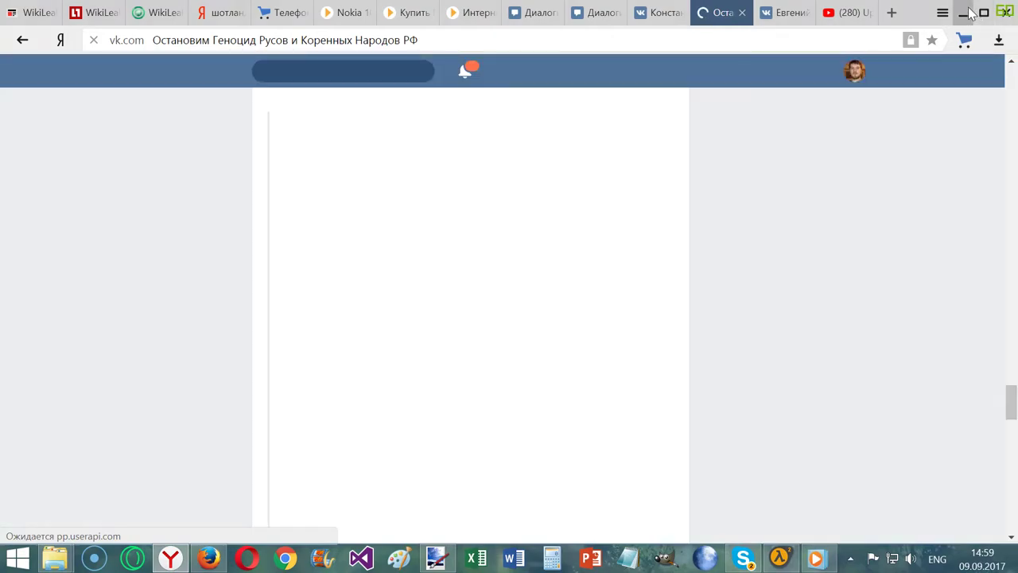
left_click(964, 14)
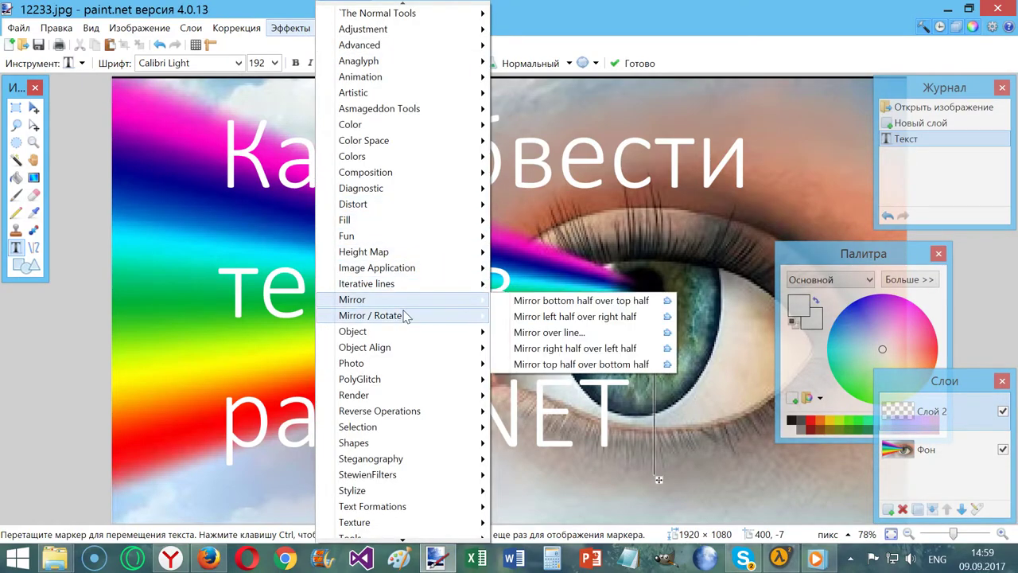
mouse_move(406, 331)
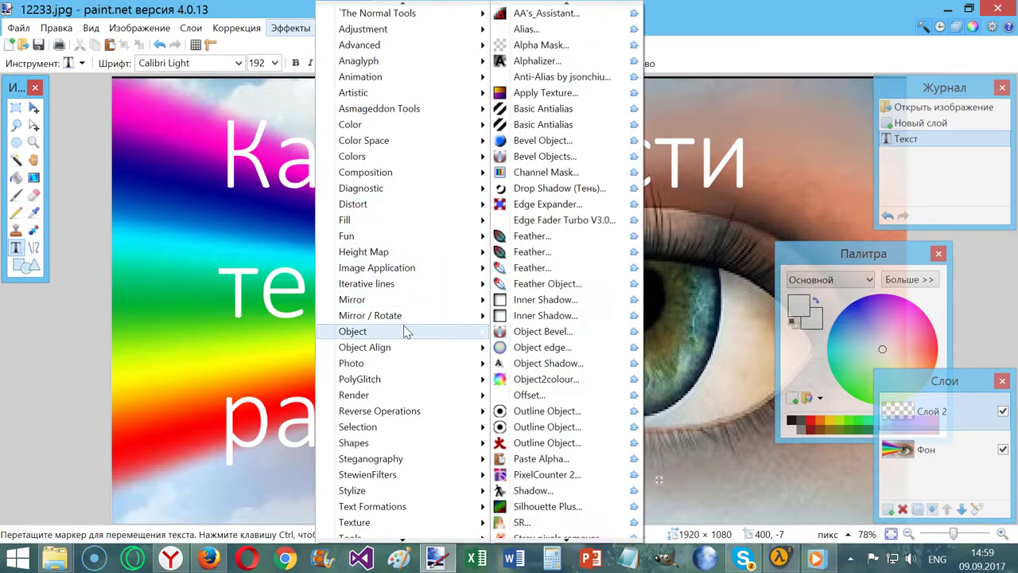
left_click(570, 415)
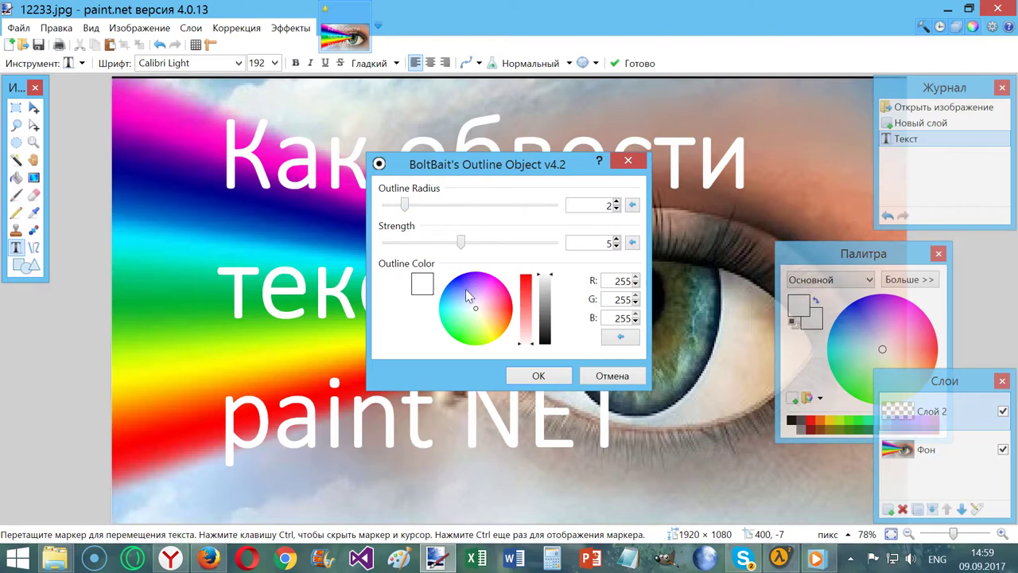
mouse_move(534, 350)
left_mouse_down()
mouse_move(537, 286)
mouse_move(545, 364)
left_mouse_up()
left_click_drag(406, 208, 479, 208)
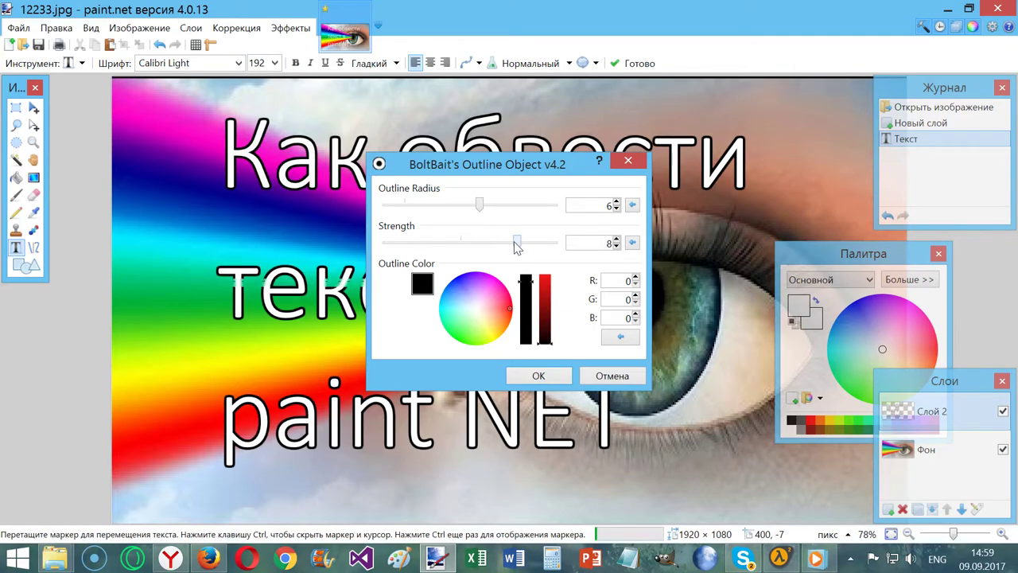
mouse_move(456, 241)
left_mouse_down()
mouse_move(436, 246)
mouse_move(536, 241)
mouse_move(436, 243)
mouse_move(464, 237)
mouse_move(411, 233)
mouse_move(442, 240)
left_mouse_up()
left_click_drag(479, 209, 558, 211)
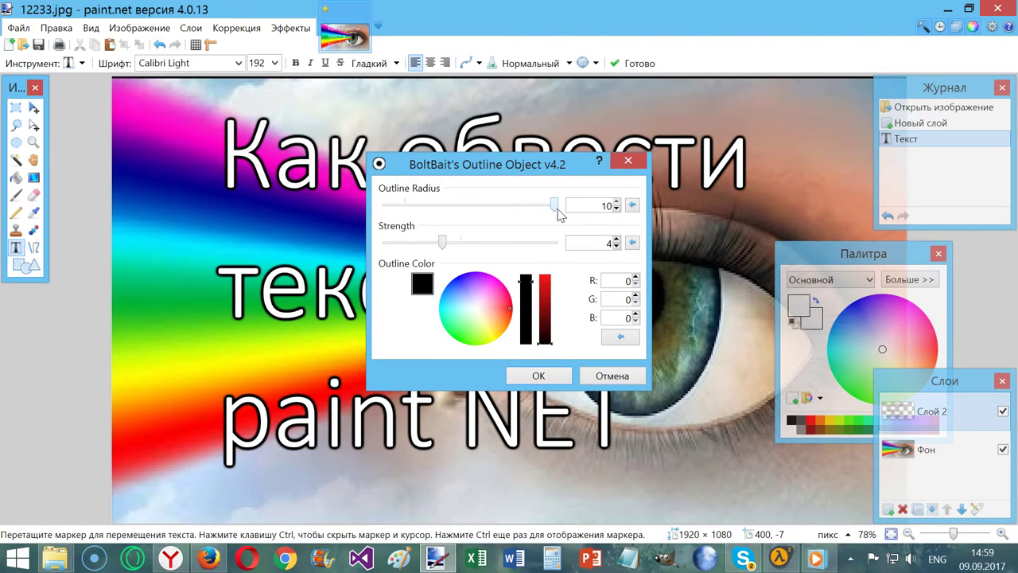
left_click(538, 376)
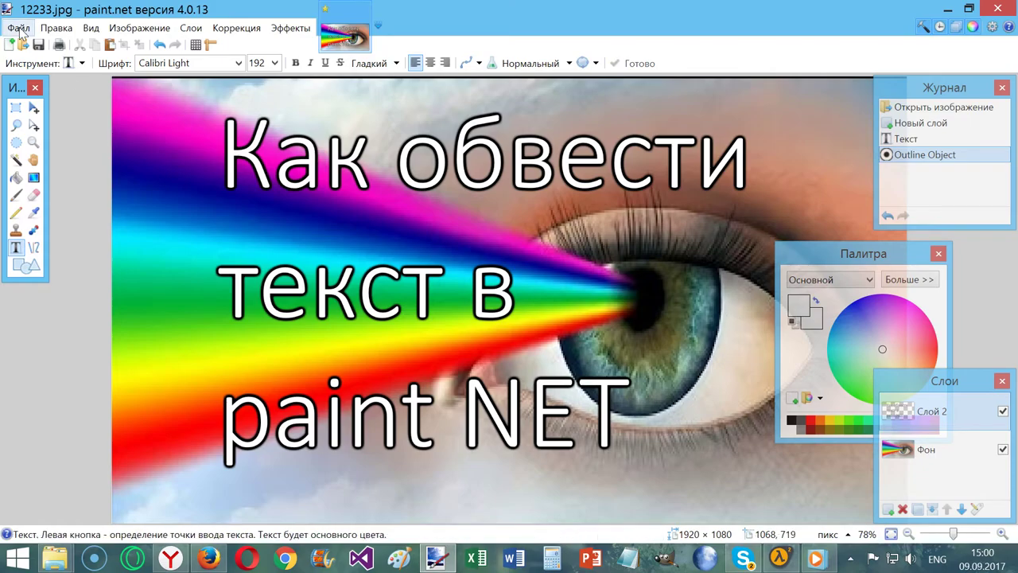
Step: Save the picture as a JPEG named best in the Изображения folder, accepting quality 95 and merging all layers
left_click(17, 28)
left_click(57, 147)
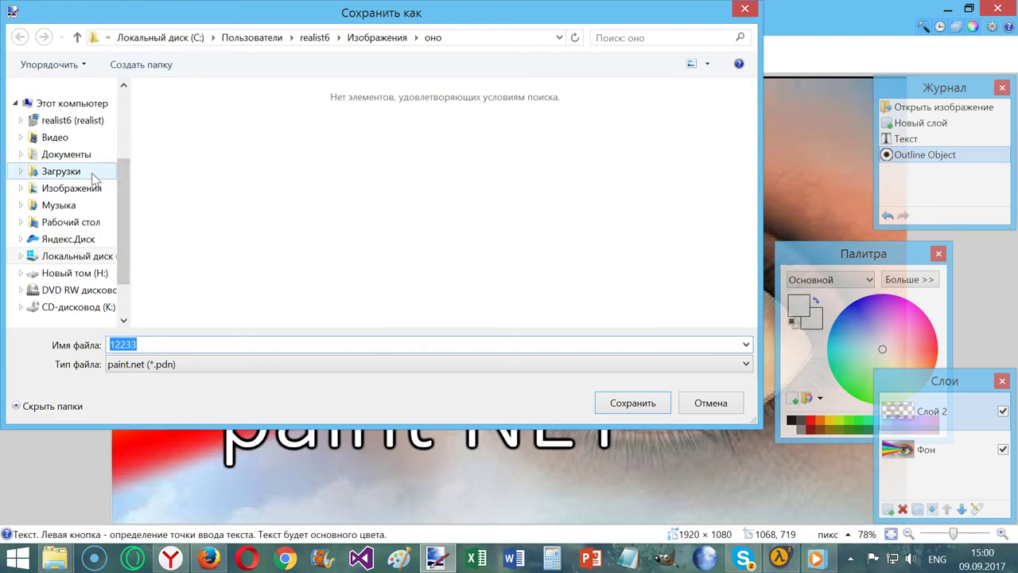
left_click(84, 193)
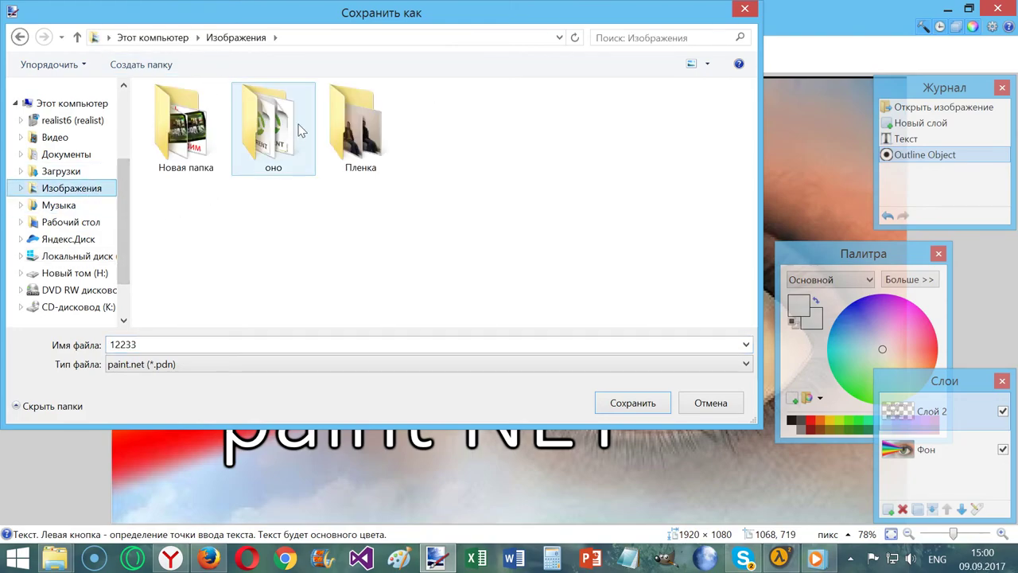
left_click(174, 364)
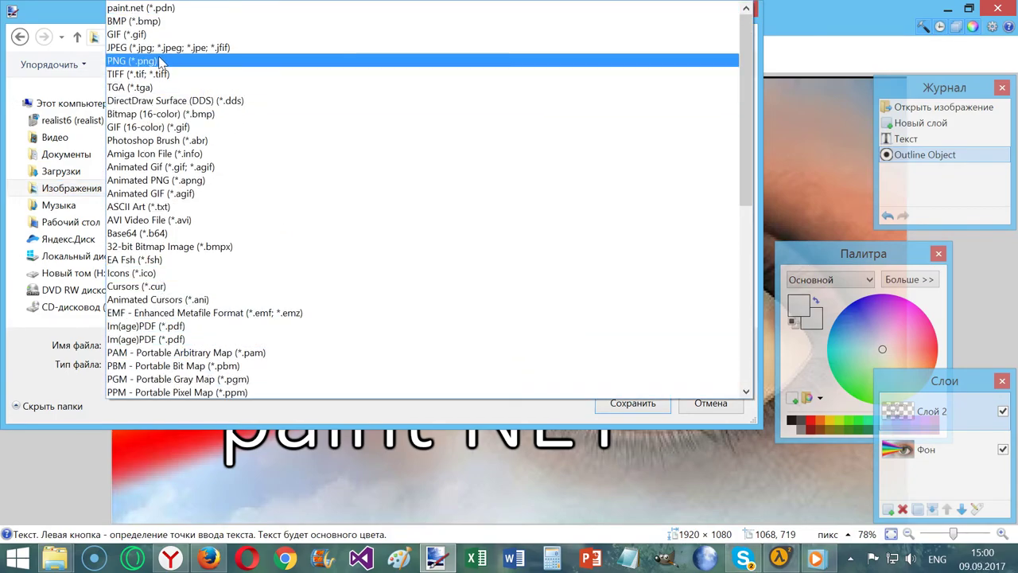
left_click(159, 48)
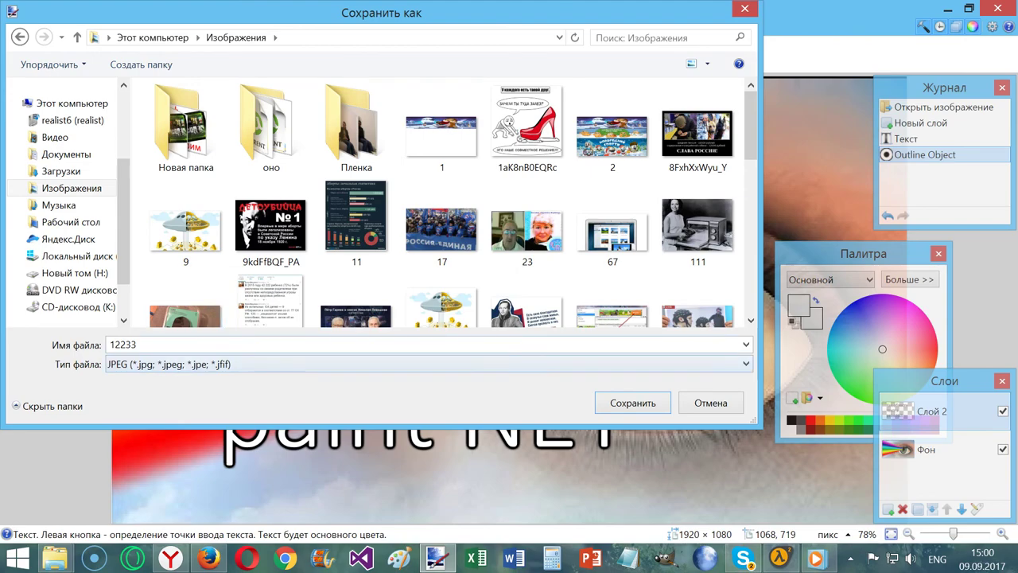
key("shift+Tab")
type("be")
key("Return")
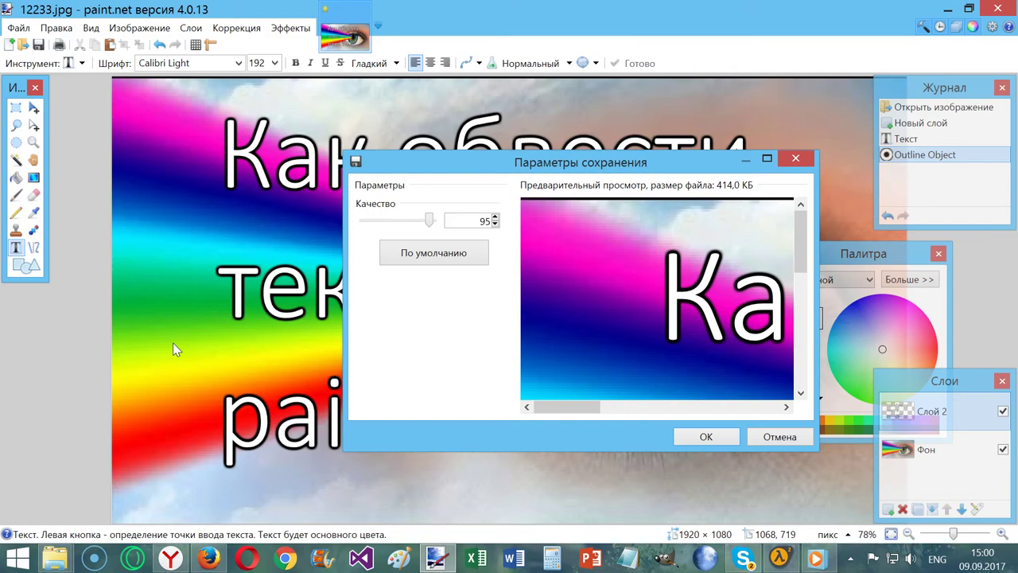
left_click(724, 439)
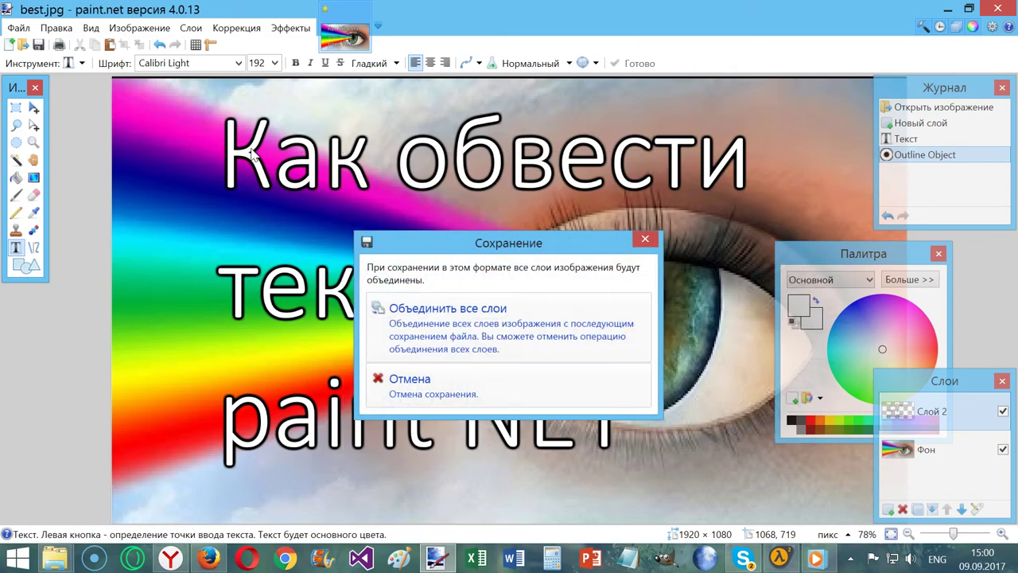
left_click(501, 326)
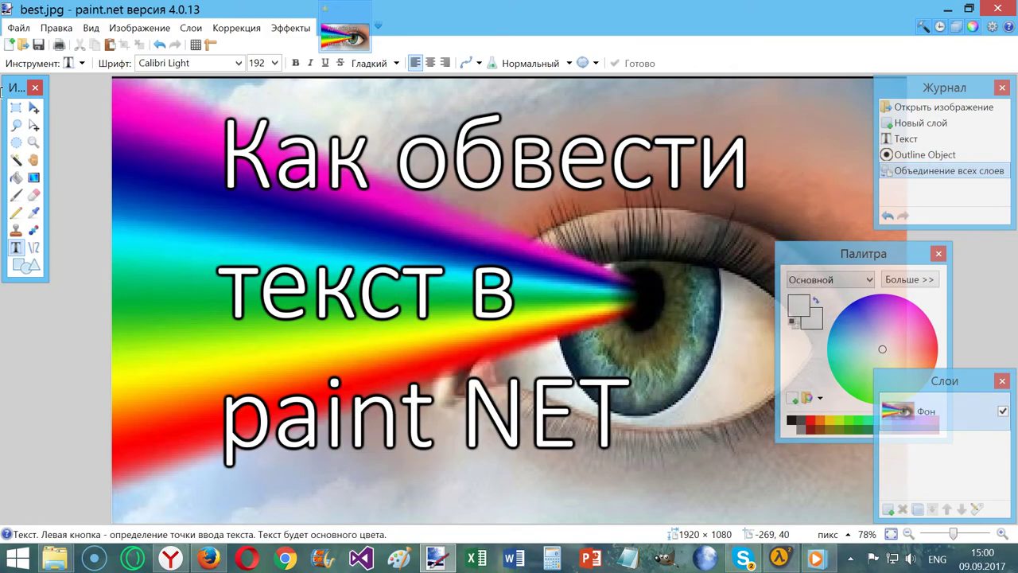
Step: Open the saved picture best from the Изображения folder and examine the outlined text up close
left_click(18, 28)
left_click(32, 60)
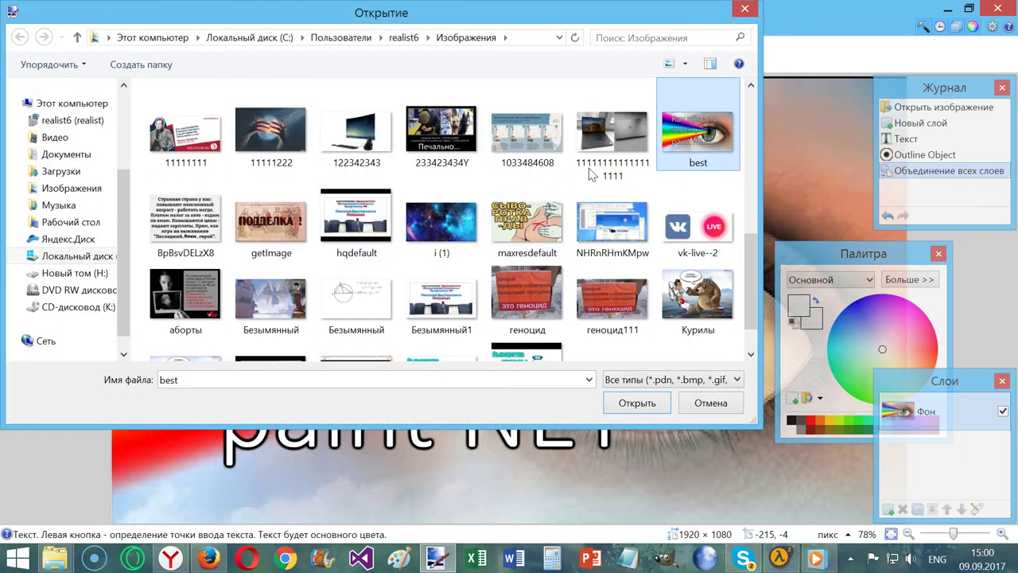
double_click(686, 142)
scroll(499, 251, "up", 2)
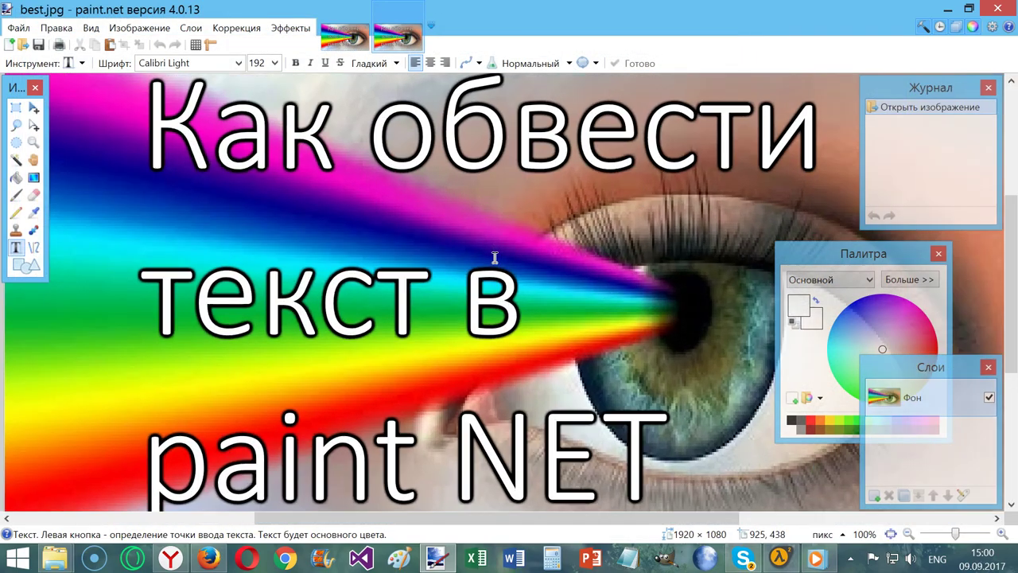
scroll(499, 252, "up", 2)
scroll(468, 310, "down", 4)
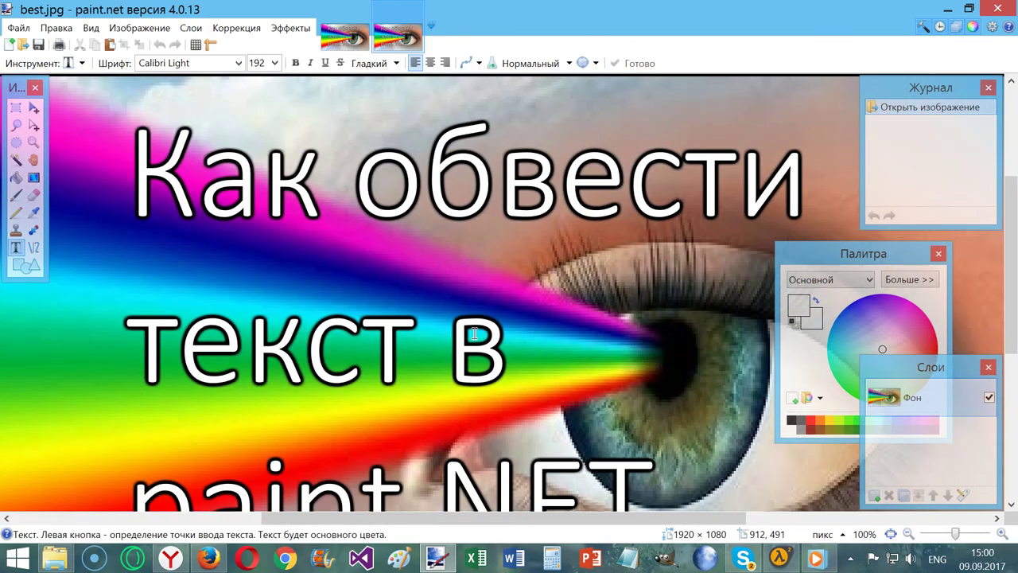